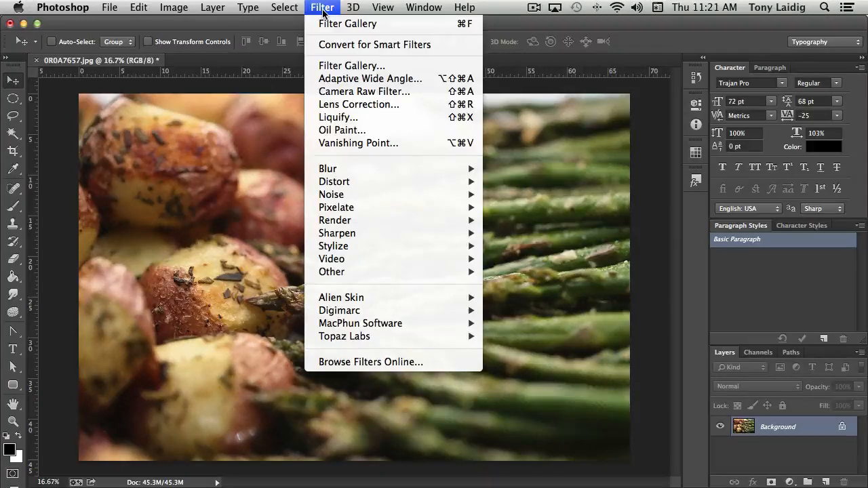
# Start the Oil Paint filter on the food photo with Stylization 5.55, Cleanliness 7.3, Scale 3.17 and Bristle Detail 10
pyautogui.click(375, 133)
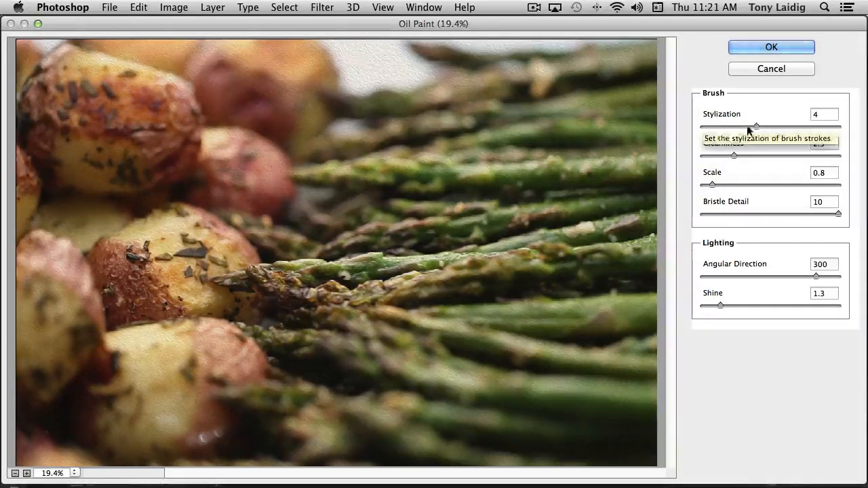
pyautogui.moveTo(755, 123); pyautogui.dragTo(776, 123)
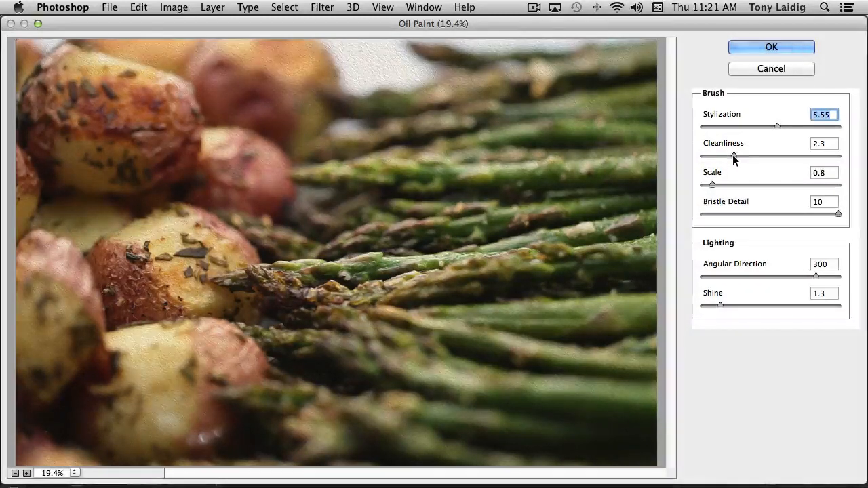
pyautogui.moveTo(733, 156); pyautogui.dragTo(801, 158)
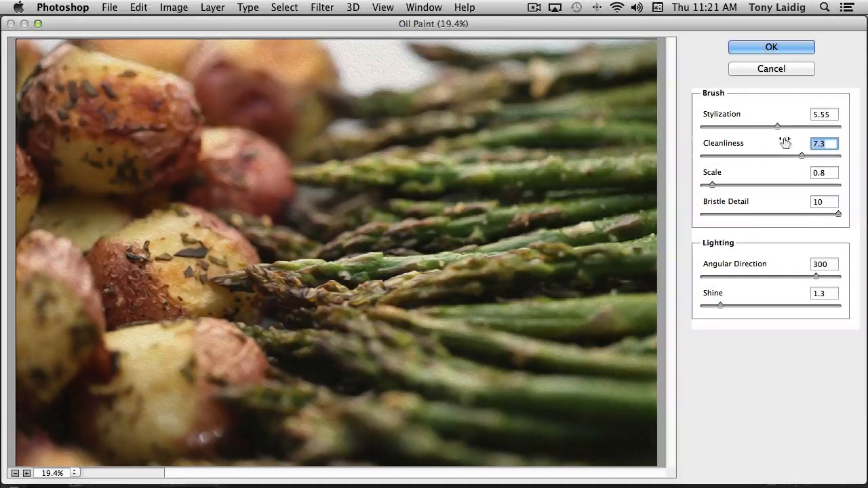
pyautogui.moveTo(713, 183); pyautogui.dragTo(746, 184)
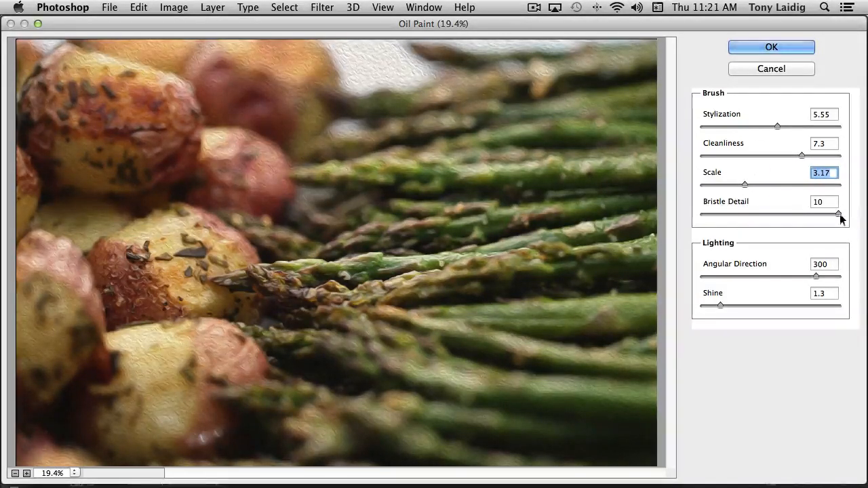
pyautogui.moveTo(839, 214)
pyautogui.mouseDown()
pyautogui.moveTo(697, 214)
pyautogui.moveTo(844, 216)
pyautogui.mouseUp()
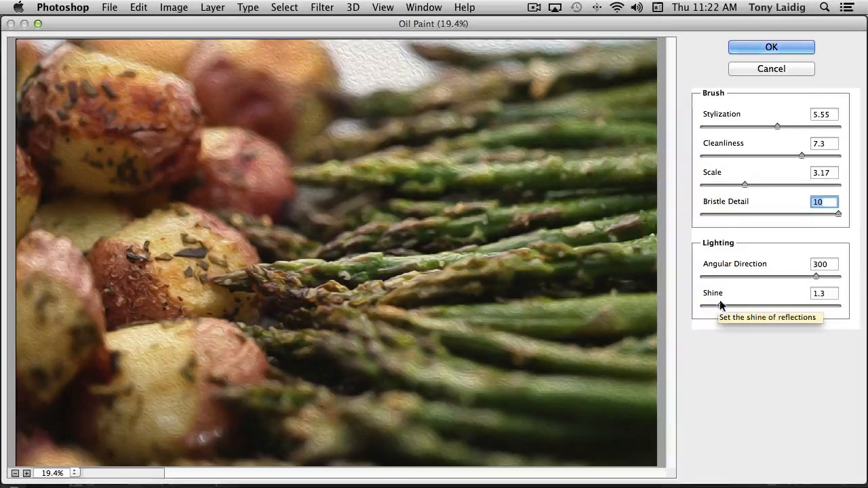
# Set the Oil Paint Shine to 0, Stylization to 9.75 and Cleanliness to 7.5, and apply the filter to the food photo
pyautogui.moveTo(720, 305); pyautogui.dragTo(769, 308)
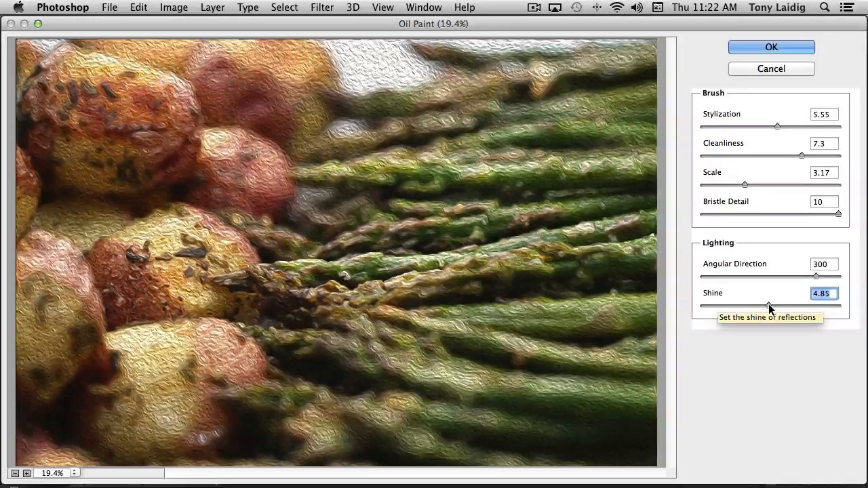
pyautogui.moveTo(768, 303); pyautogui.dragTo(683, 309)
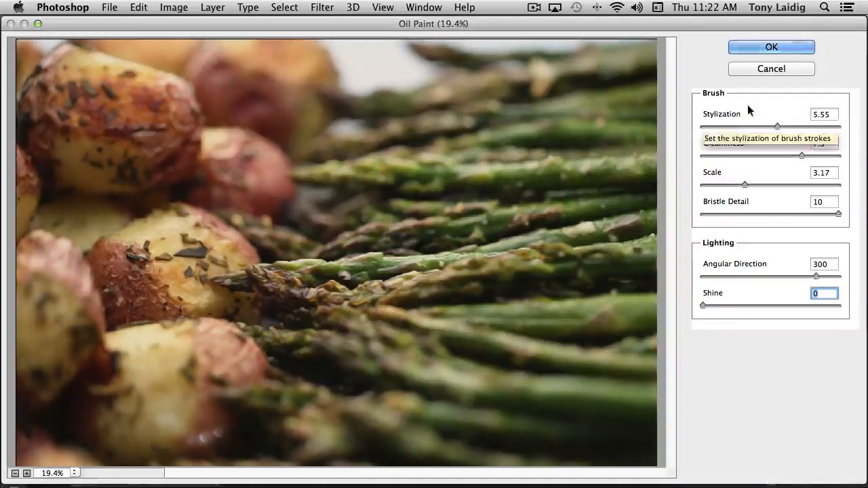
pyautogui.moveTo(777, 128); pyautogui.dragTo(834, 129)
pyautogui.moveTo(801, 155)
pyautogui.mouseDown()
pyautogui.moveTo(853, 158)
pyautogui.moveTo(796, 157)
pyautogui.moveTo(804, 157)
pyautogui.mouseUp()
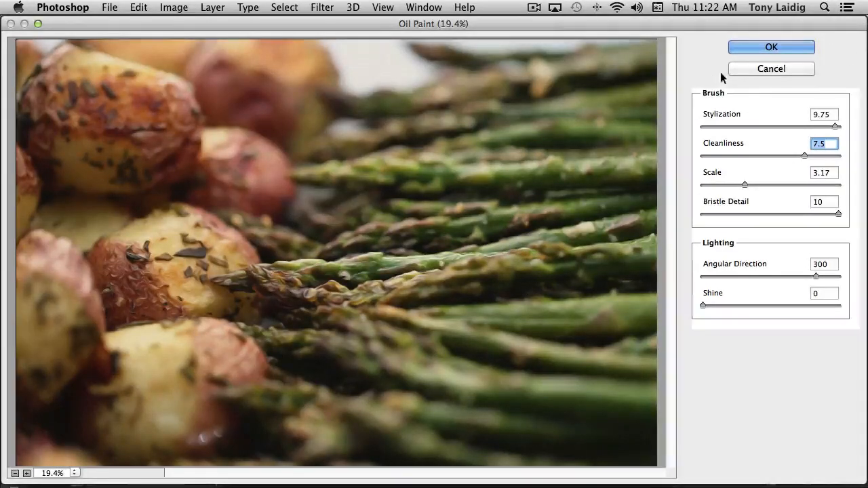
pyautogui.press('Return')
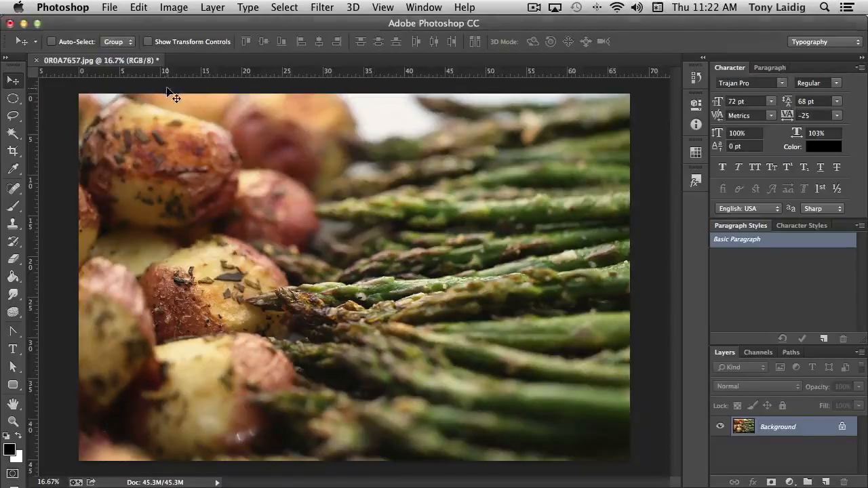
# Open the black-and-white covered bridge drawing, the 0E3BA863 JPEG, from the Desktop 4-2013 folder
pyautogui.click(110, 8)
pyautogui.click(119, 38)
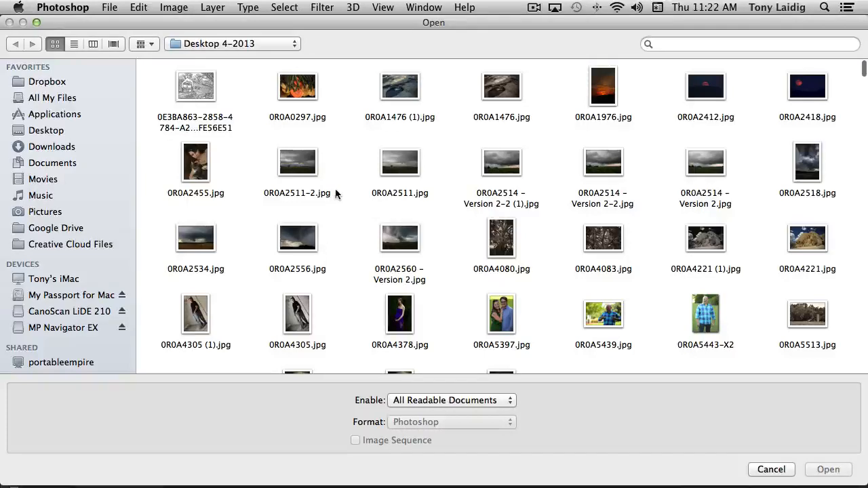
pyautogui.click(196, 84)
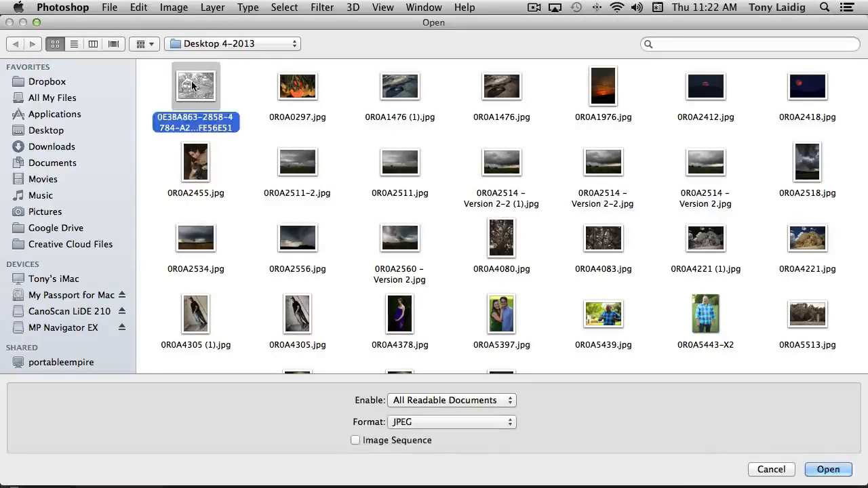
pyautogui.click(823, 469)
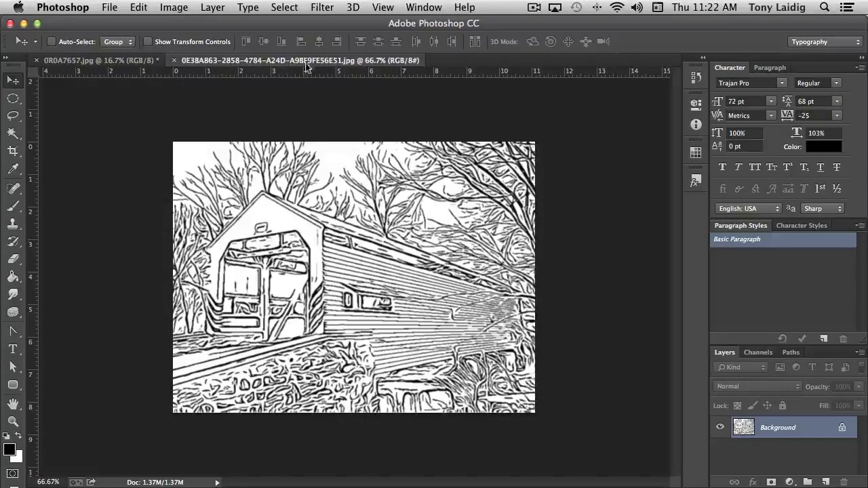
# Start the Oil Paint filter on the covered bridge drawing and set its Shine to 0
pyautogui.click(321, 7)
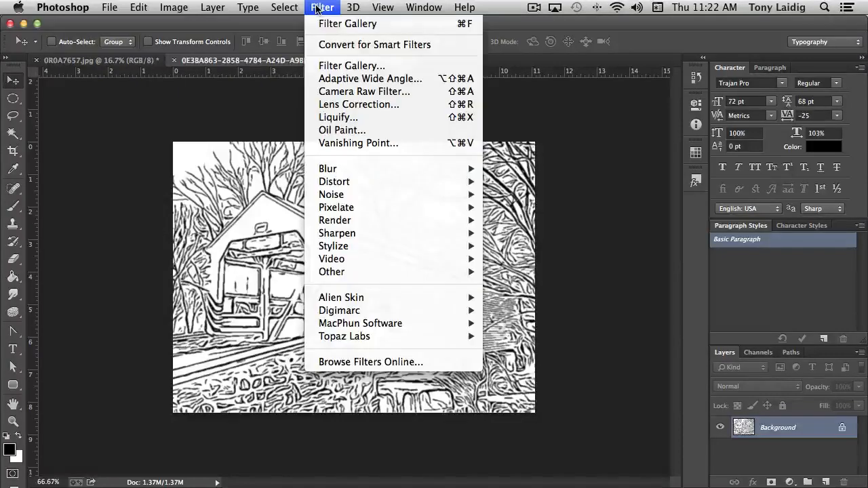
pyautogui.click(366, 131)
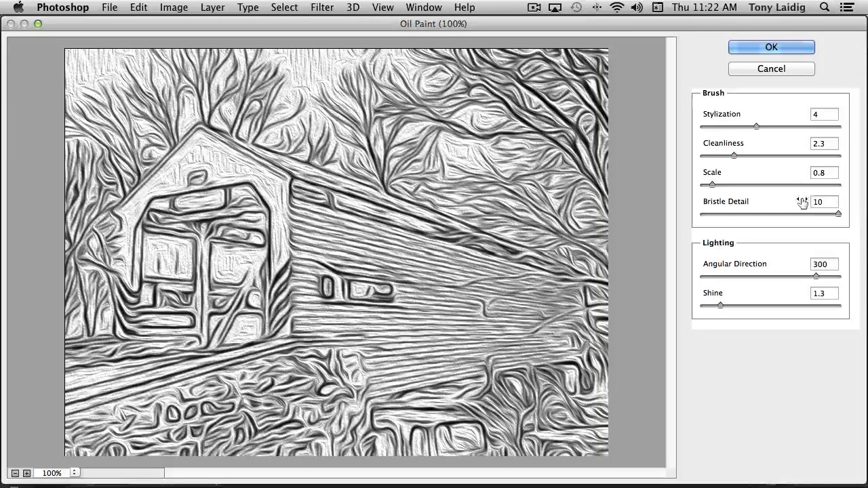
pyautogui.moveTo(720, 305); pyautogui.dragTo(678, 305)
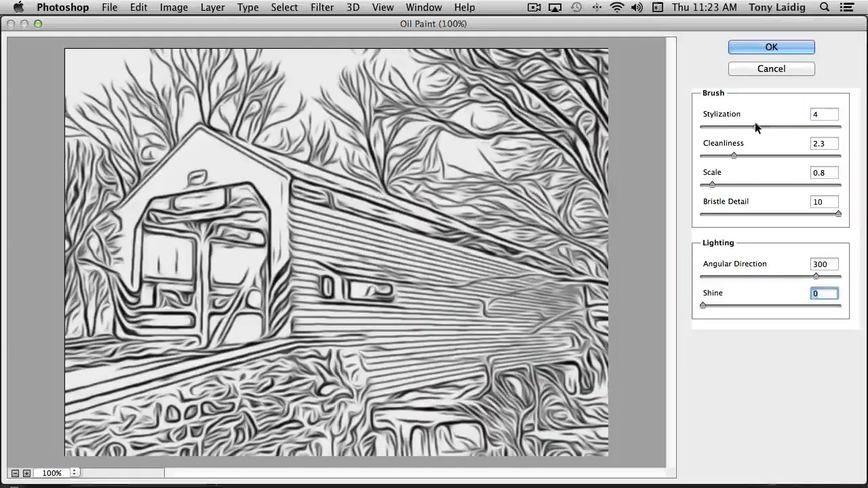
# Try different Oil Paint brush settings on the bridge drawing, varying Stylization up to 5.69 and Cleanliness up to 10
pyautogui.moveTo(756, 126); pyautogui.dragTo(794, 126)
pyautogui.moveTo(735, 156)
pyautogui.mouseDown()
pyautogui.moveTo(791, 159)
pyautogui.moveTo(712, 162)
pyautogui.moveTo(844, 163)
pyautogui.moveTo(745, 163)
pyautogui.mouseUp()
pyautogui.moveTo(795, 126); pyautogui.dragTo(831, 152)
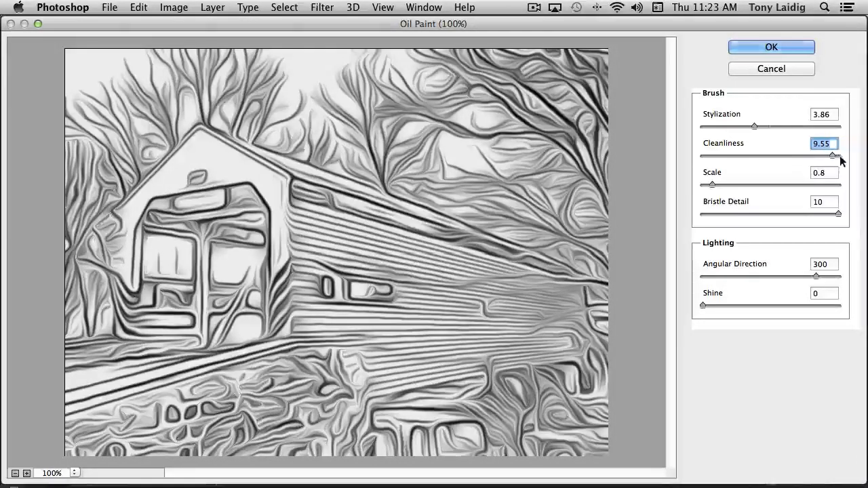
pyautogui.click(838, 156)
pyautogui.moveTo(753, 127)
pyautogui.mouseDown()
pyautogui.moveTo(711, 128)
pyautogui.moveTo(793, 121)
pyautogui.moveTo(779, 122)
pyautogui.mouseUp()
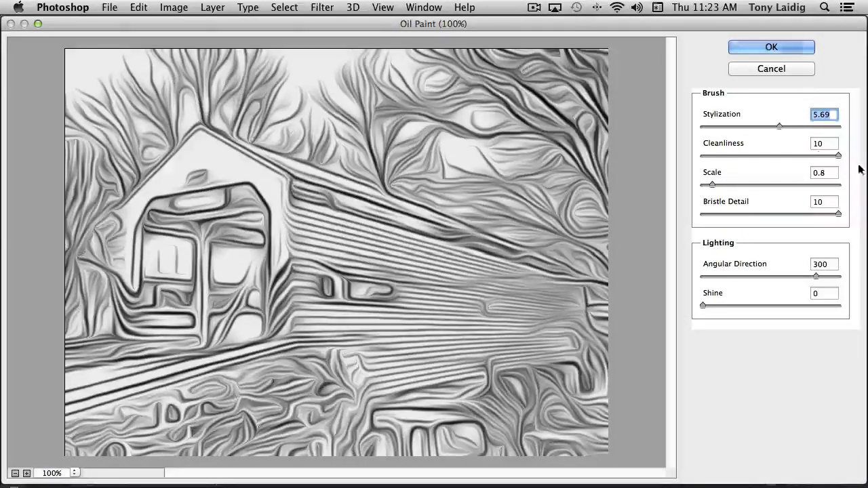
pyautogui.moveTo(839, 157); pyautogui.dragTo(738, 155)
# Set the Oil Paint Stylization to 10 and Cleanliness to 5.45, and apply the filter to the bridge drawing
pyautogui.moveTo(778, 126); pyautogui.dragTo(844, 124)
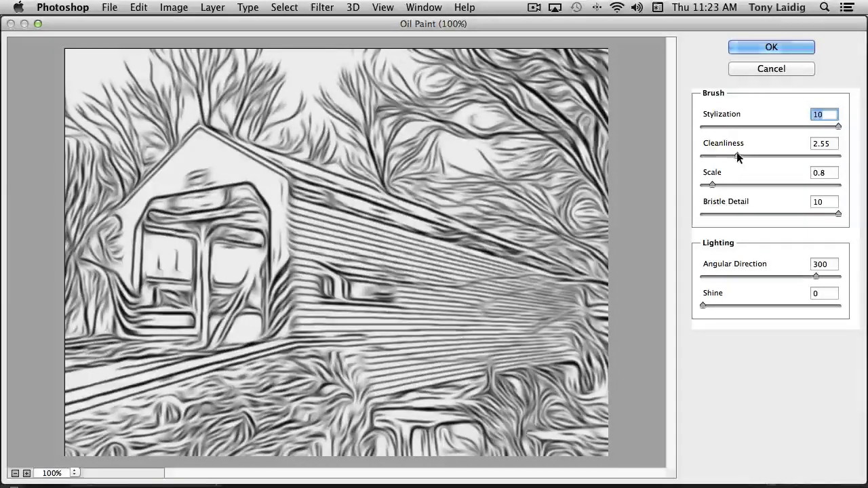
pyautogui.moveTo(737, 155); pyautogui.dragTo(771, 157)
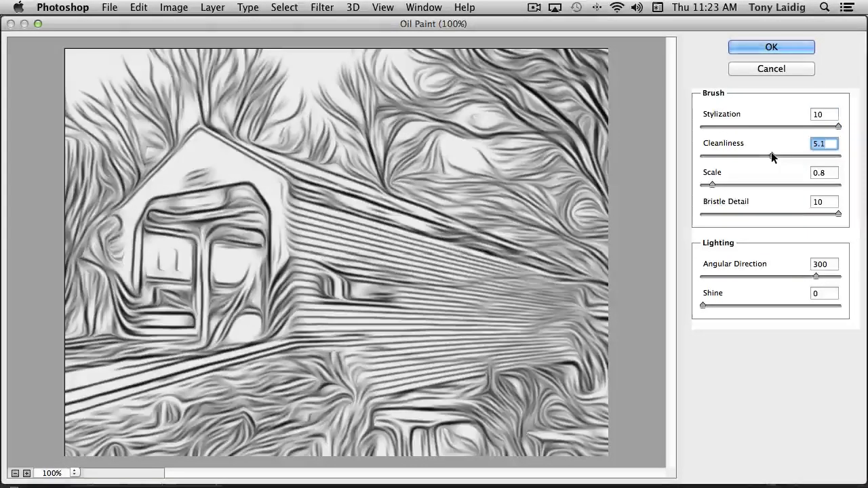
pyautogui.moveTo(770, 157)
pyautogui.mouseDown()
pyautogui.moveTo(758, 157)
pyautogui.moveTo(783, 156)
pyautogui.moveTo(756, 157)
pyautogui.moveTo(787, 156)
pyautogui.moveTo(758, 156)
pyautogui.moveTo(786, 156)
pyautogui.moveTo(777, 156)
pyautogui.mouseUp()
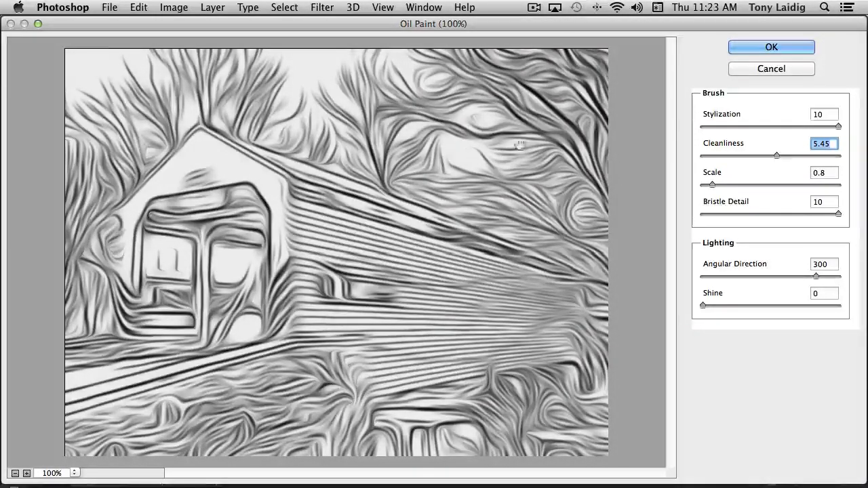
pyautogui.click(771, 47)
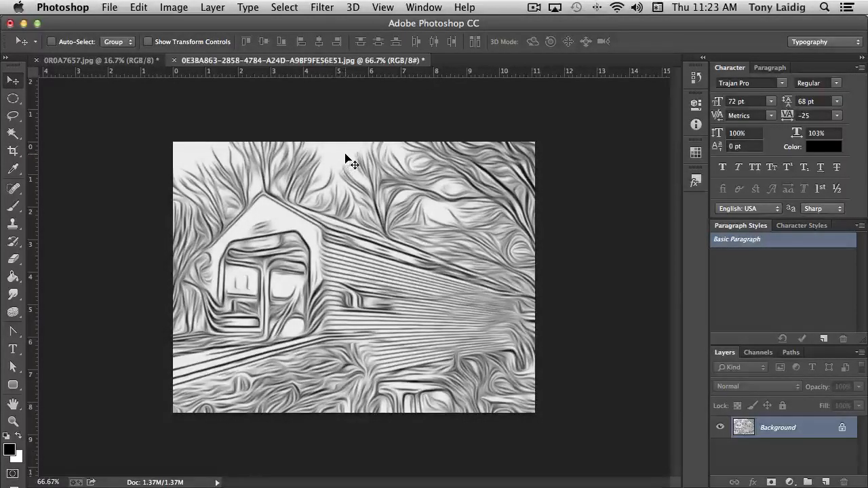
pyautogui.click(391, 9)
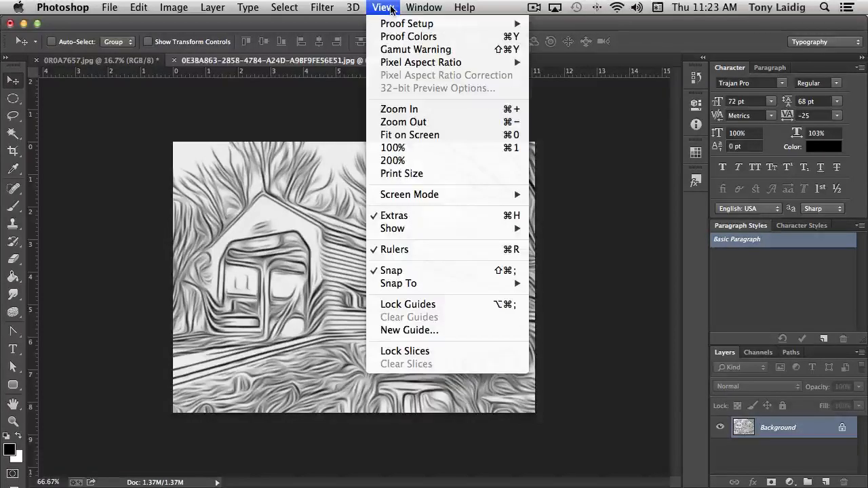
pyautogui.moveTo(424, 8)
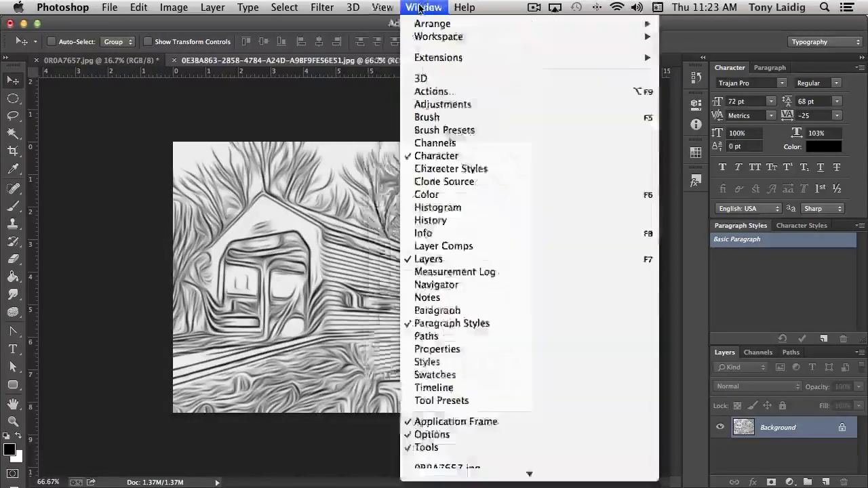
pyautogui.click(463, 233)
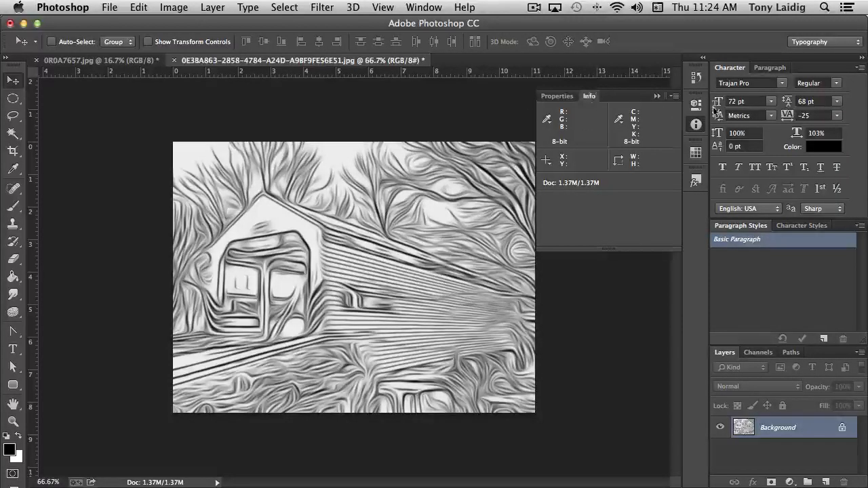
pyautogui.click(696, 125)
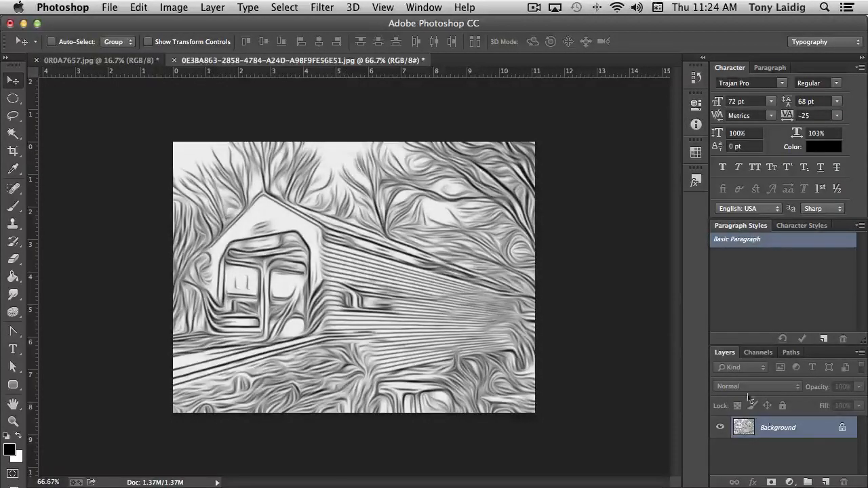
# Compare the bridge drawing before and after the Oil Paint filter using its History states, ending on the Open state
pyautogui.click(695, 77)
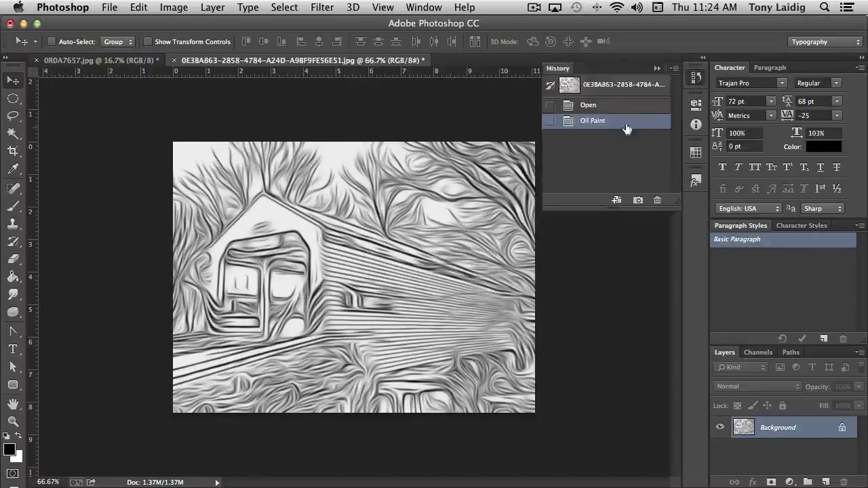
pyautogui.click(610, 106)
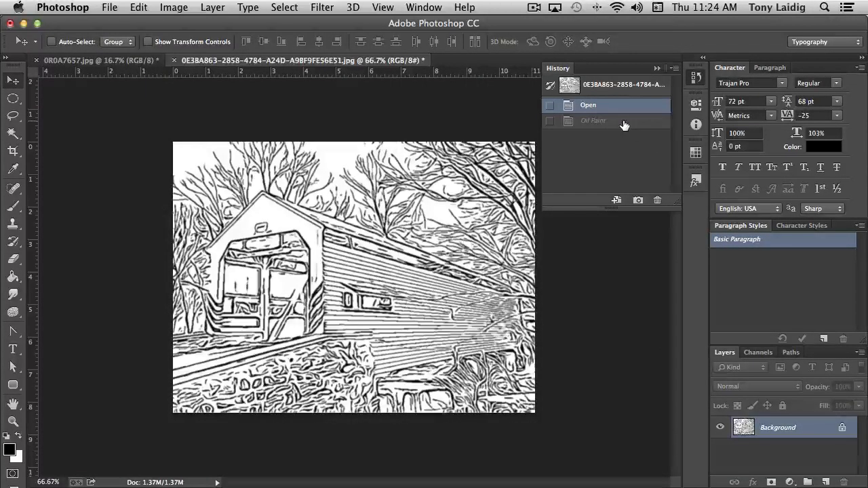
pyautogui.click(624, 124)
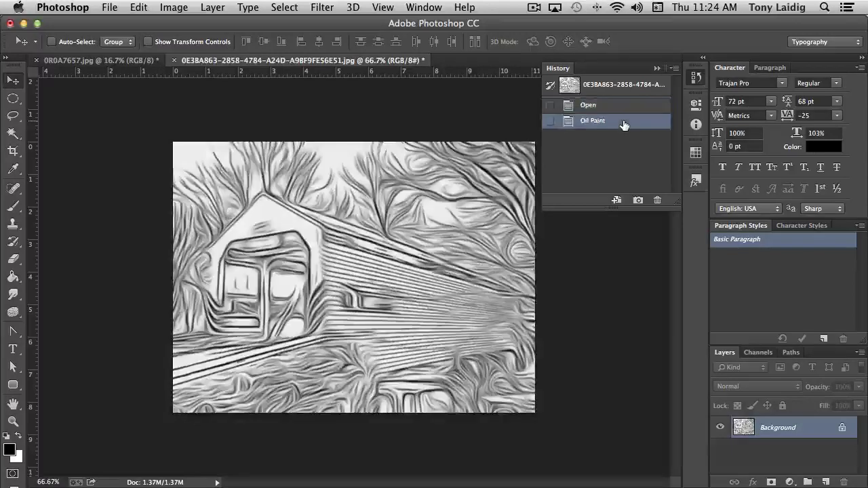
pyautogui.press('super+z')
pyautogui.click(610, 121)
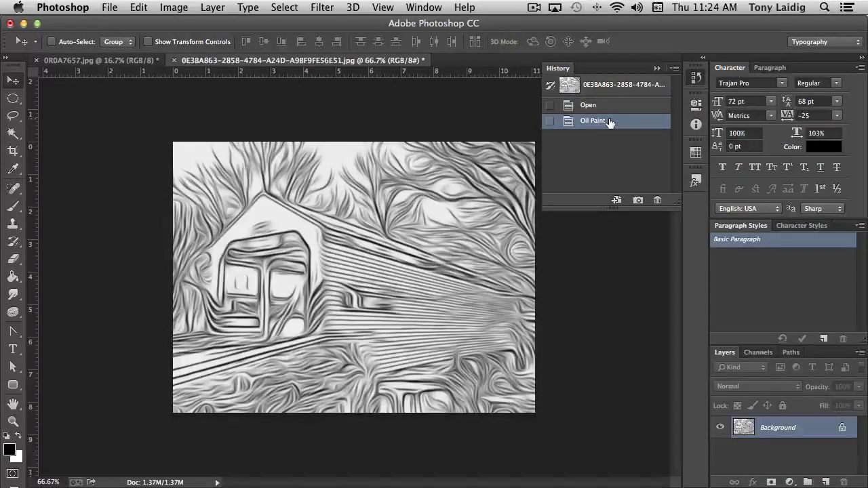
pyautogui.click(606, 107)
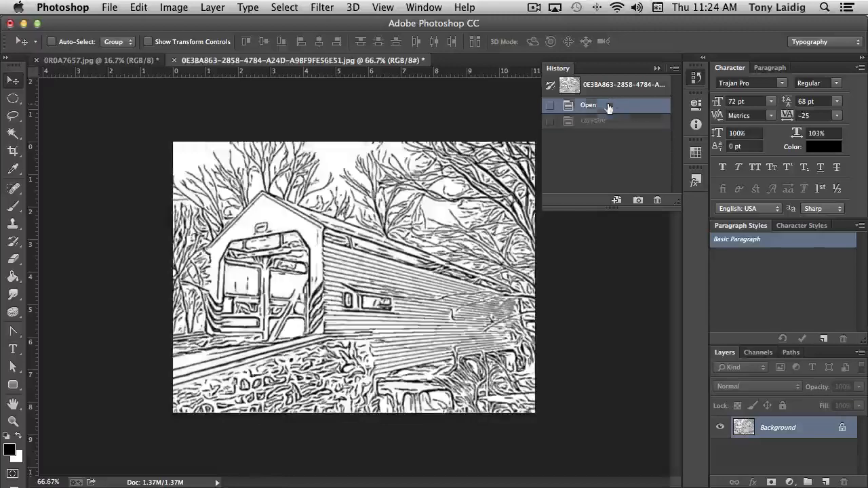
pyautogui.click(695, 79)
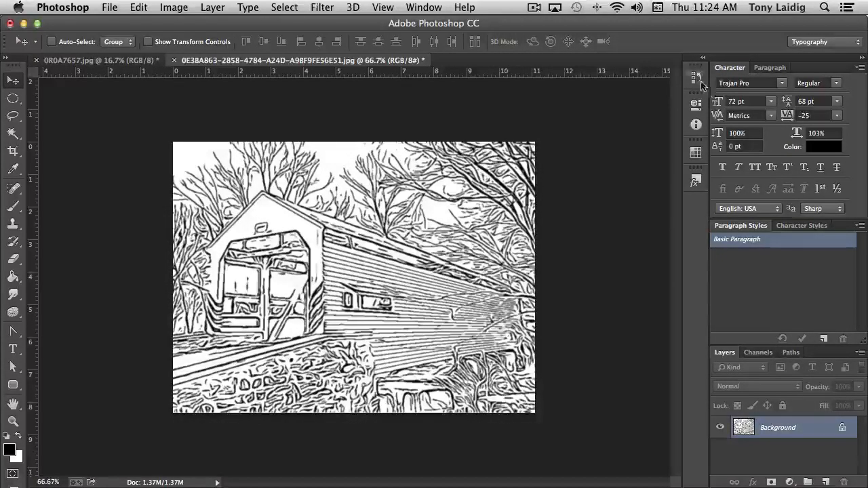
# Restore the Oil Paint state of the bridge drawing from its History
pyautogui.click(696, 79)
pyautogui.click(593, 122)
pyautogui.click(696, 79)
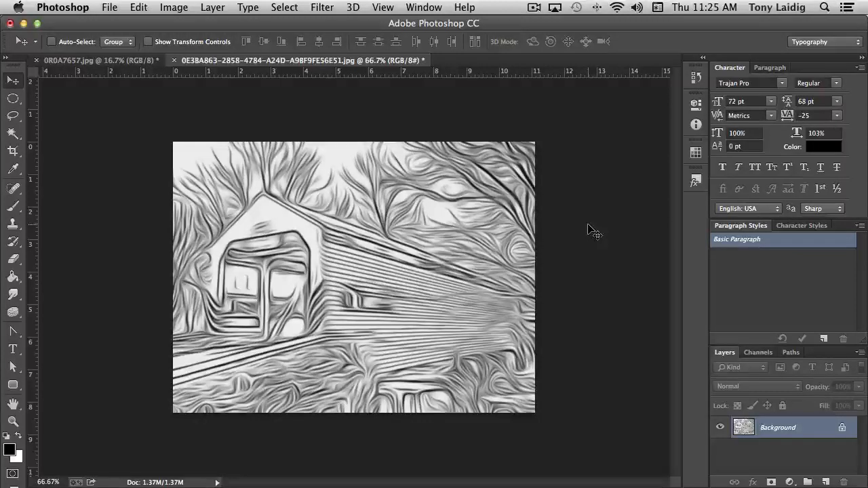
# In Levels, keep the target highlight colour as ffffff and set the white point by sampling the pale sky above the covered bridge
pyautogui.press('super+l')
pyautogui.moveTo(444, 83); pyautogui.dragTo(591, 26)
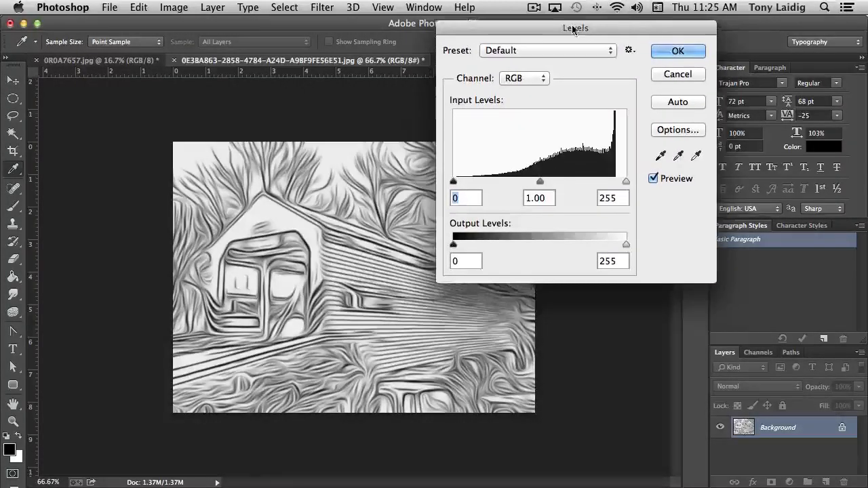
pyautogui.click(696, 160)
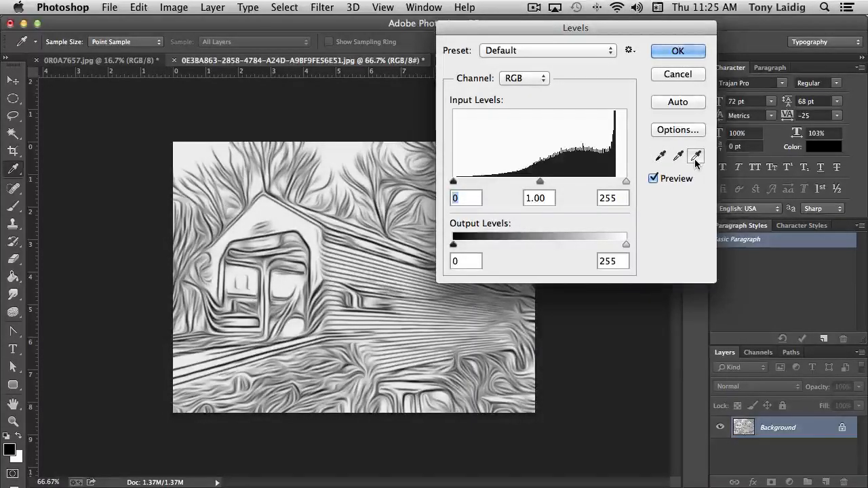
pyautogui.doubleClick(697, 159)
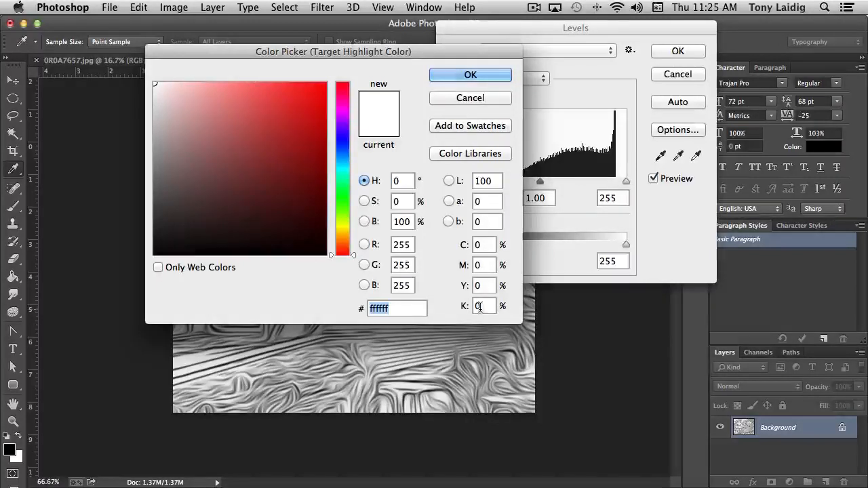
pyautogui.click(479, 74)
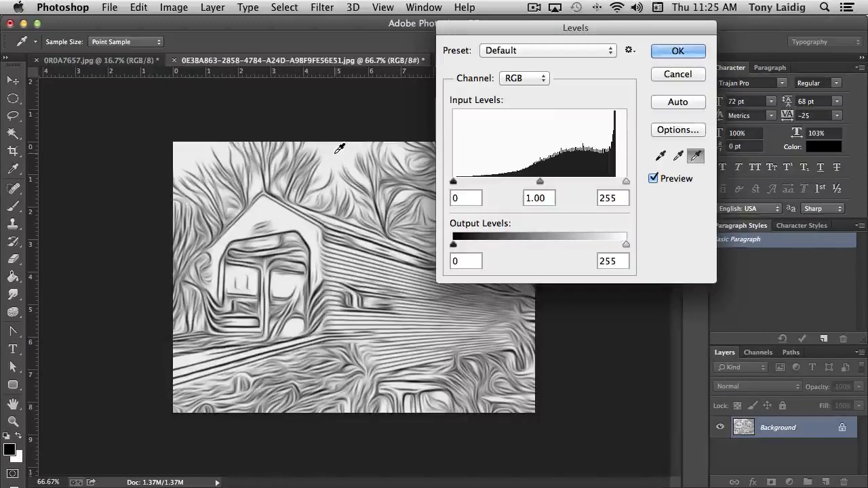
pyautogui.click(701, 159)
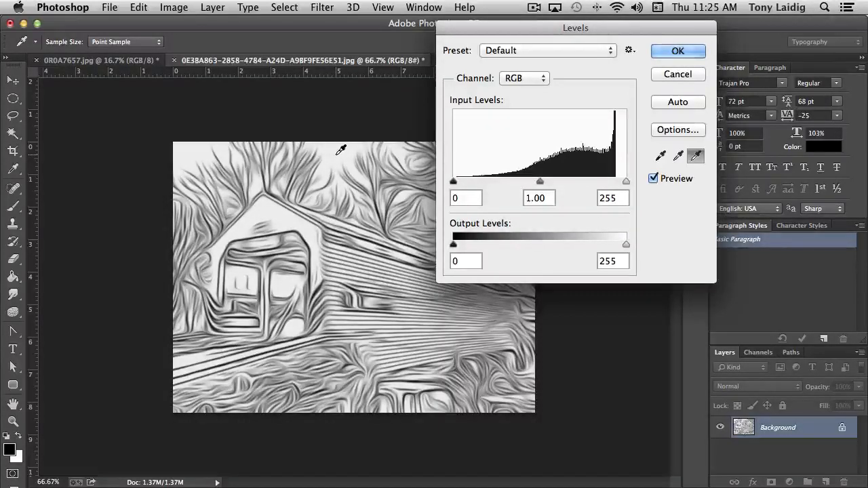
pyautogui.click(341, 149)
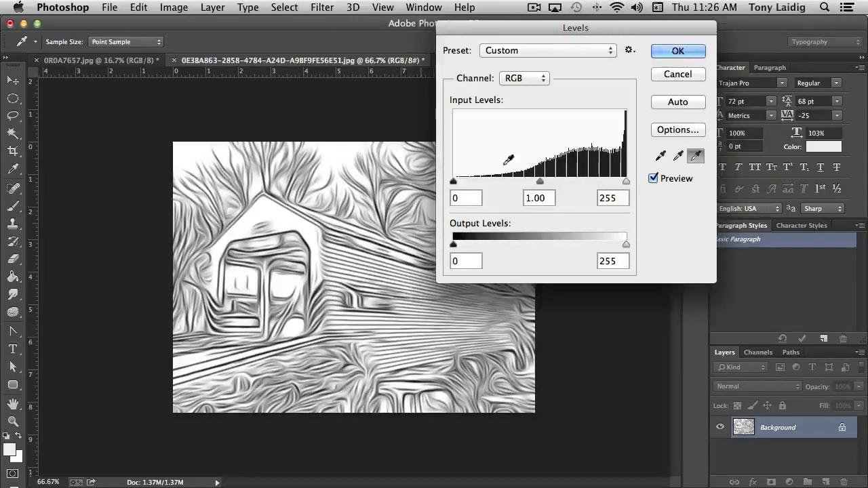
# Set the Levels black input to 58 and the midtone input to 0.90, and apply the adjustment to the bridge drawing
pyautogui.moveTo(453, 187); pyautogui.dragTo(483, 188)
pyautogui.moveTo(555, 182)
pyautogui.mouseDown()
pyautogui.moveTo(525, 183)
pyautogui.moveTo(575, 183)
pyautogui.moveTo(544, 184)
pyautogui.moveTo(559, 185)
pyautogui.mouseUp()
pyautogui.moveTo(483, 183)
pyautogui.mouseDown()
pyautogui.moveTo(504, 184)
pyautogui.moveTo(492, 187)
pyautogui.mouseUp()
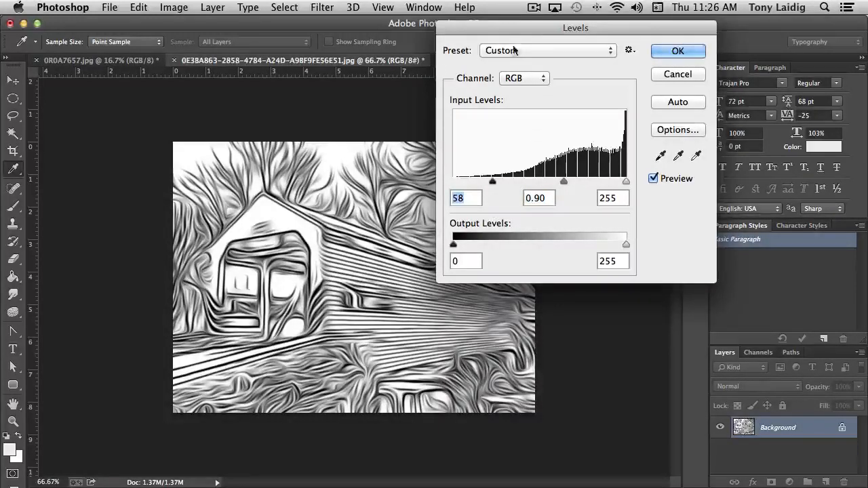
pyautogui.click(676, 53)
pyautogui.press('v')
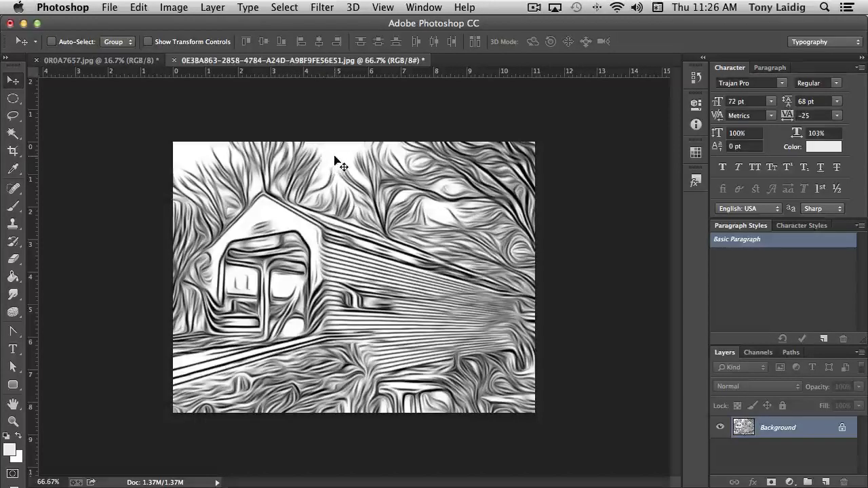
# Check the sky's colour values in the bridge drawing with Info, and view the food photo before returning to the drawing
pyautogui.click(695, 125)
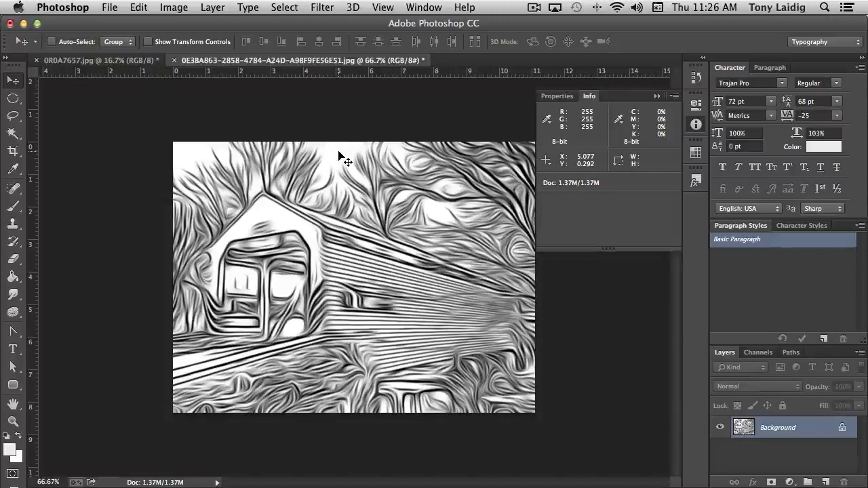
pyautogui.click(695, 124)
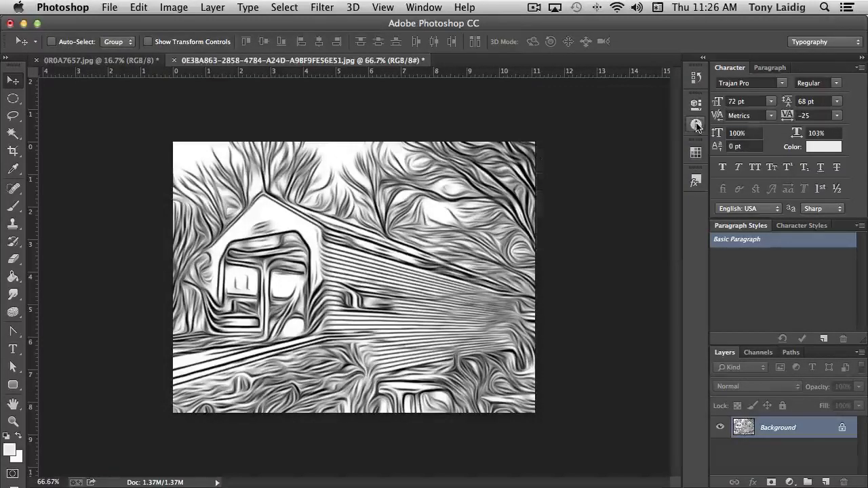
pyautogui.click(124, 61)
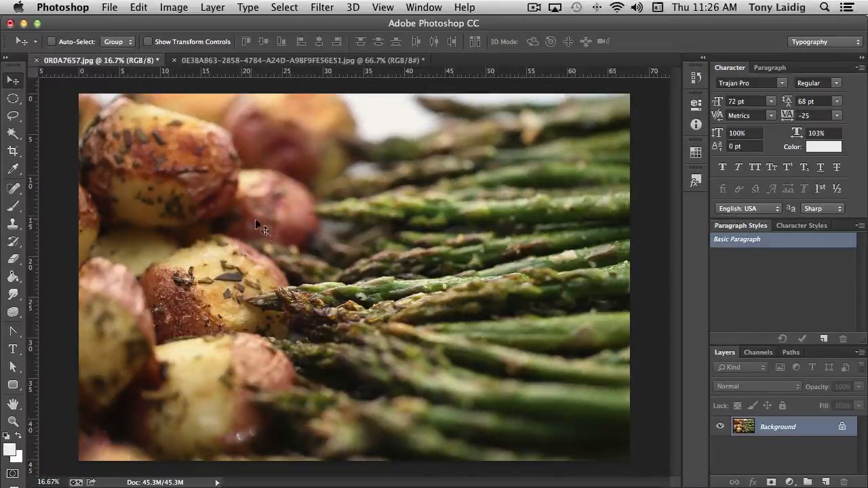
pyautogui.click(322, 62)
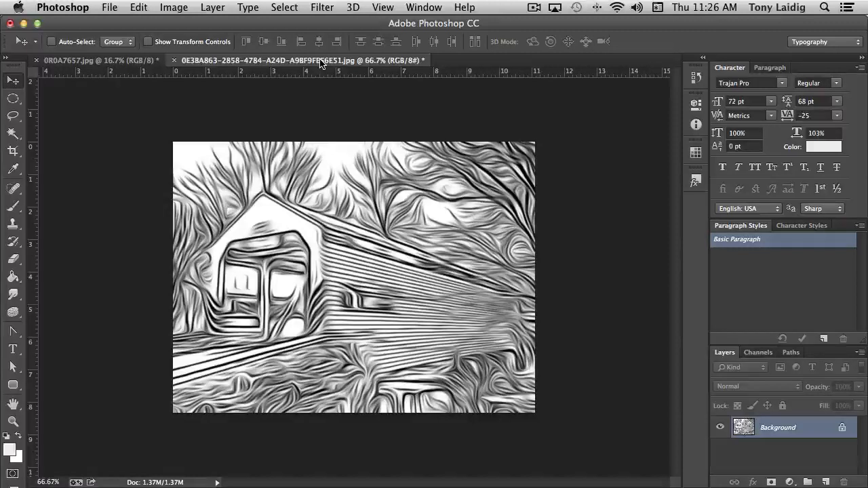